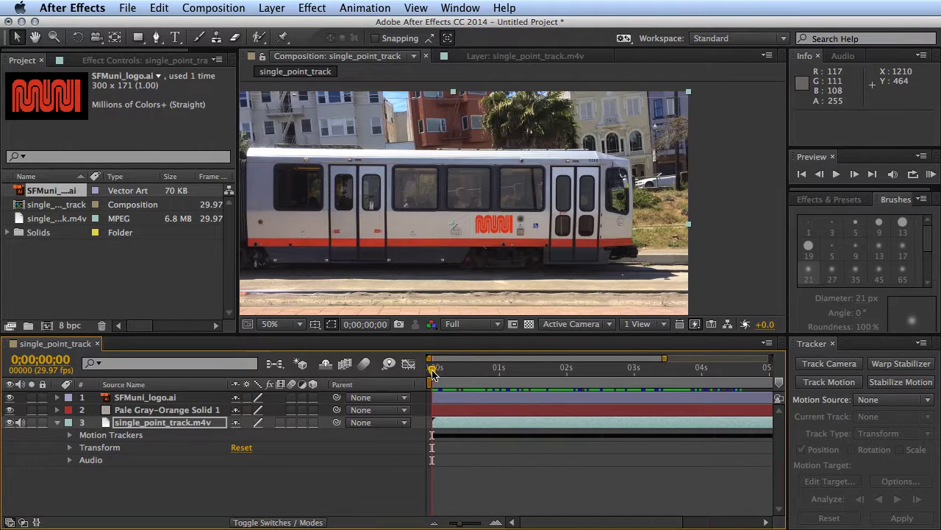
- Keyframe the SFMuni_logo.ai layer's Position (752,361) and Scale (40.4%) at the first frame
drag(433, 372, 646, 406)
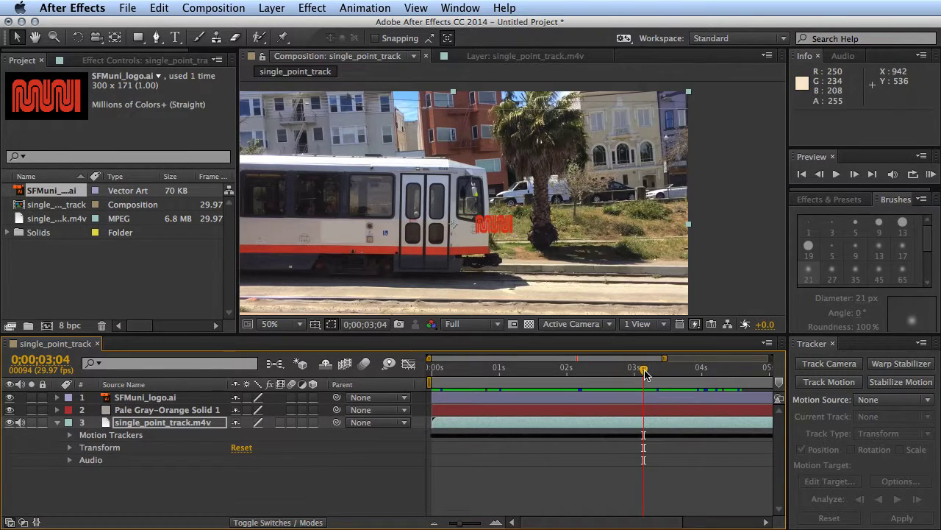
drag(647, 369, 433, 373)
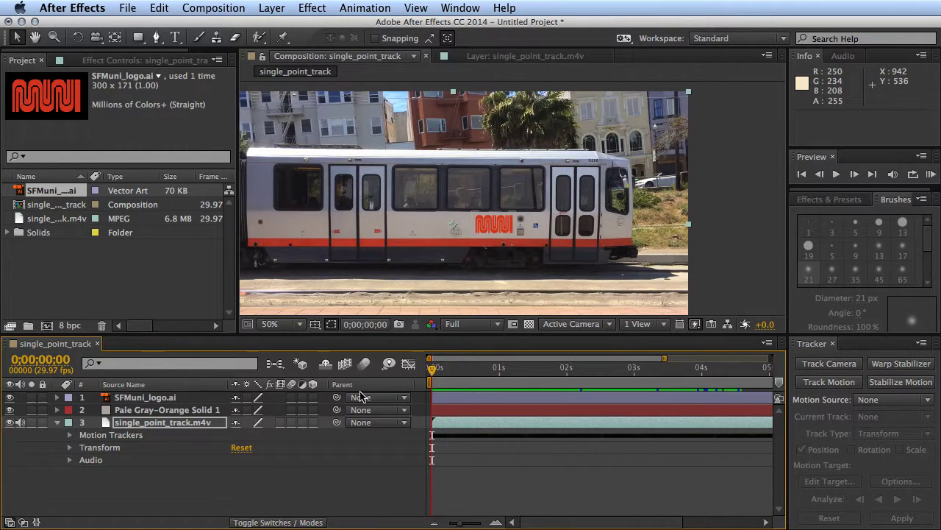
click(162, 398)
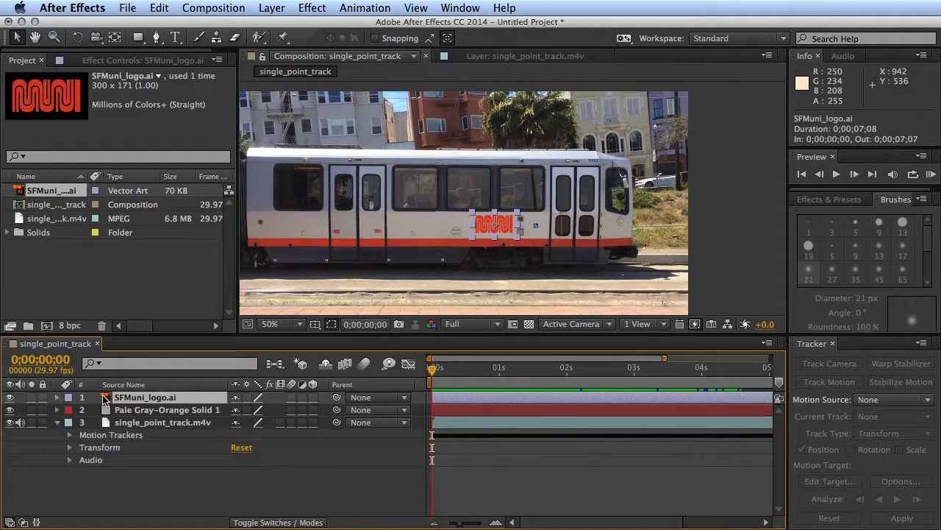
key(p)
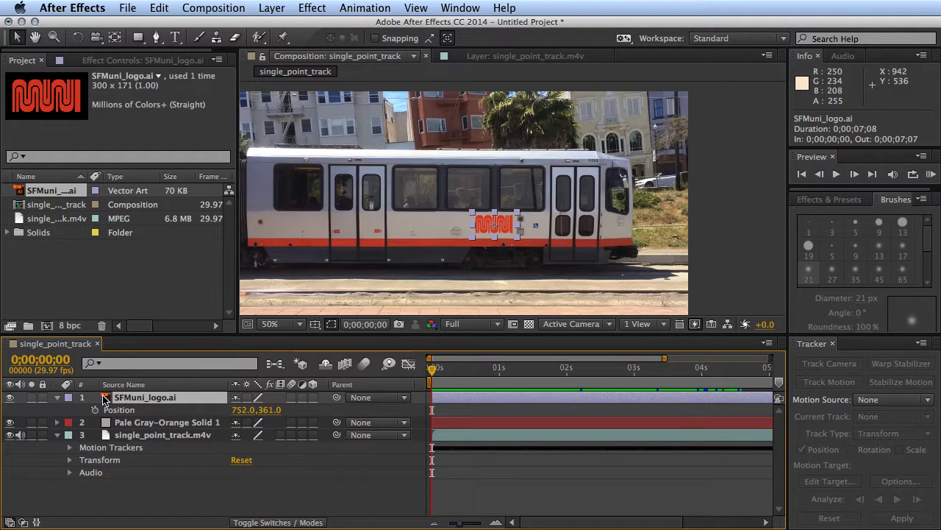
key(shift+s)
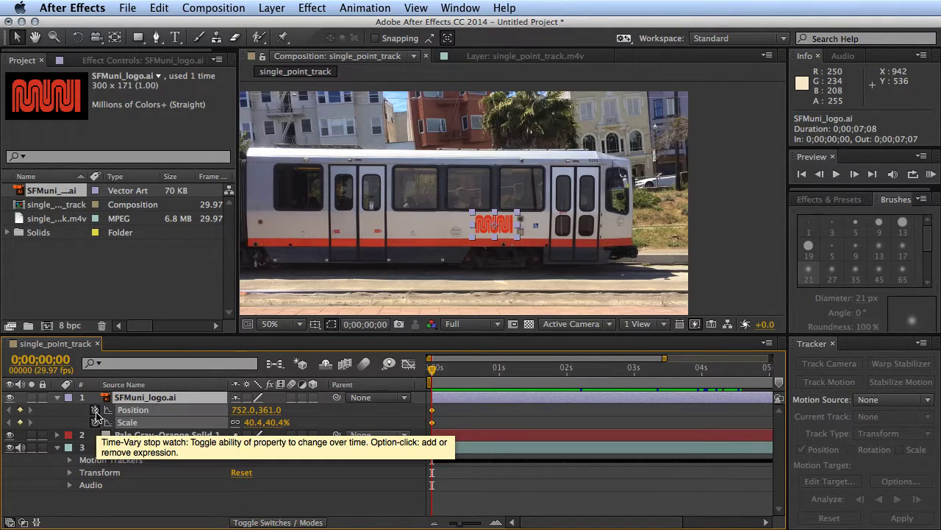
click(95, 410)
click(96, 421)
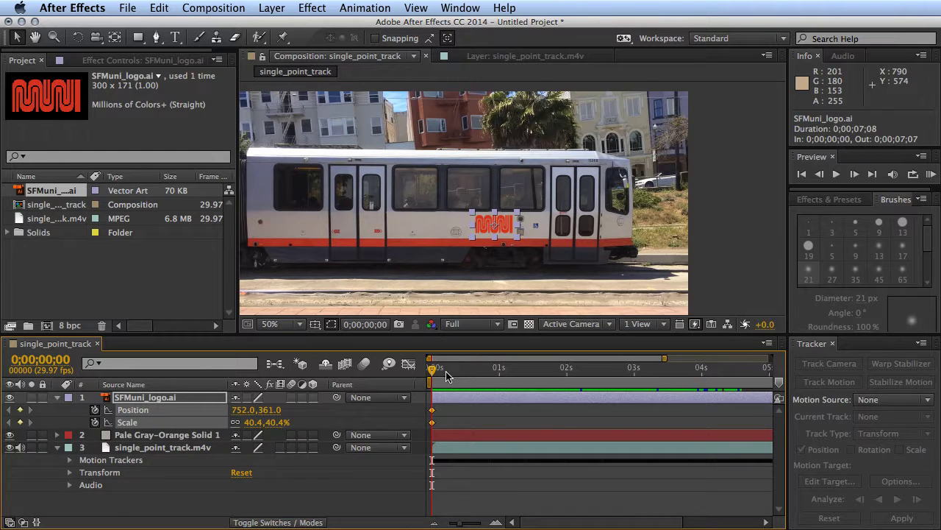
- At 0;00;02;15, scrub the logo's Scale up to 240.4% to add a Scale keyframe
drag(432, 370, 600, 384)
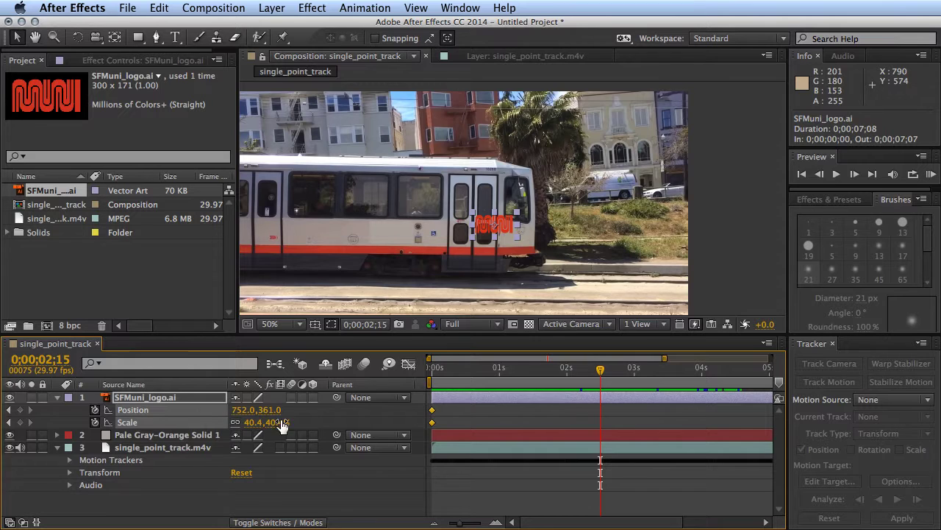
drag(281, 424, 420, 423)
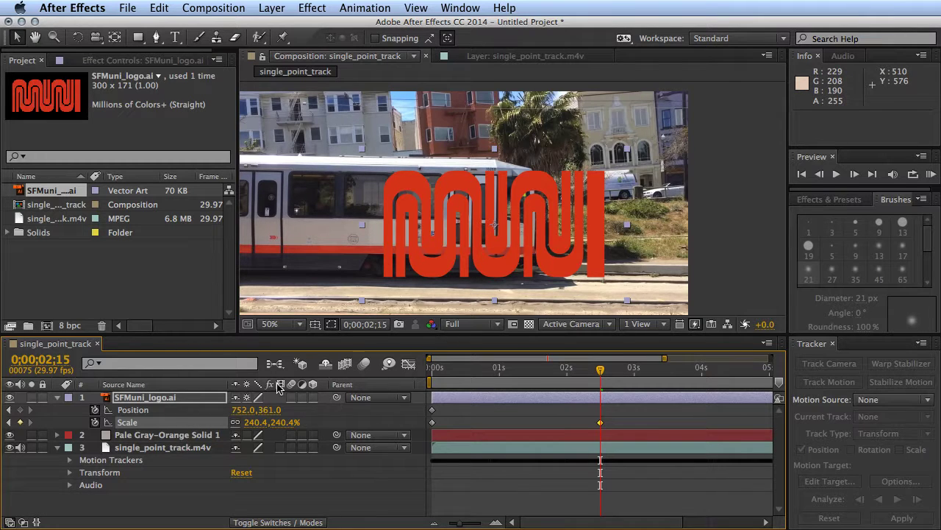
- Use the Align panel to centre the logo in the composition, keyframing Position 640,360
click(462, 8)
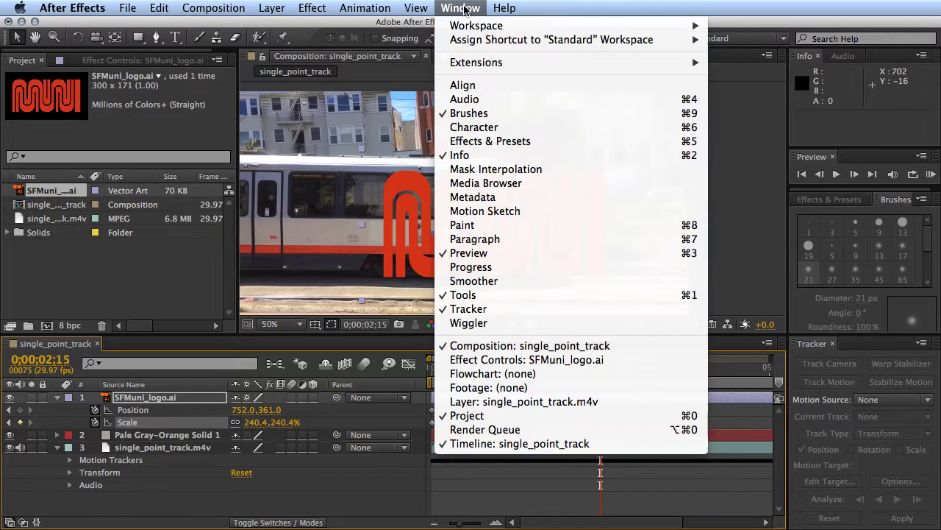
click(468, 87)
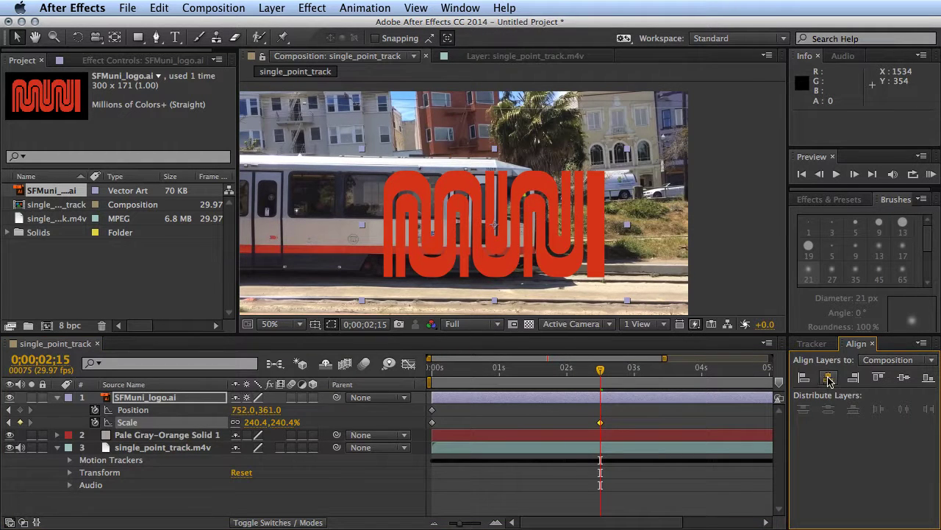
click(875, 361)
click(835, 374)
click(829, 378)
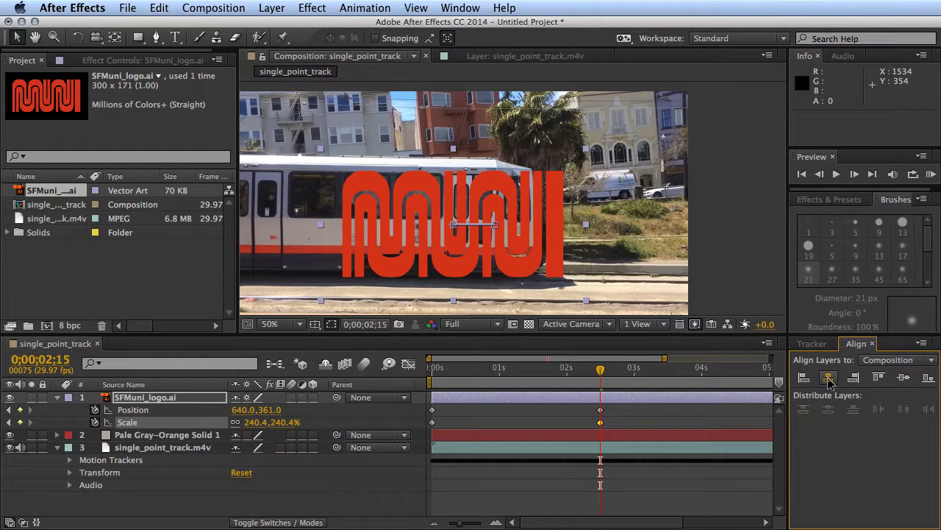
click(905, 378)
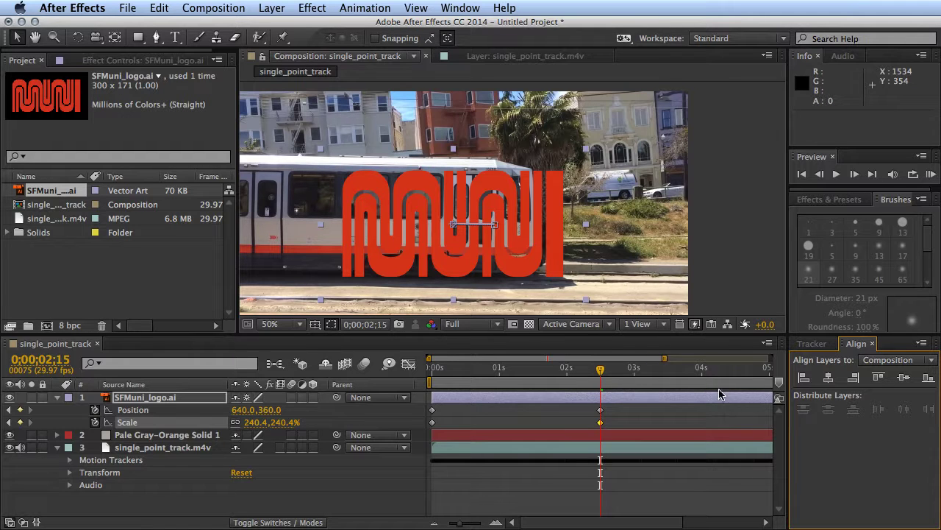
mouse_move(601, 371)
mouse_down()
mouse_move(411, 372)
mouse_move(600, 372)
mouse_up()
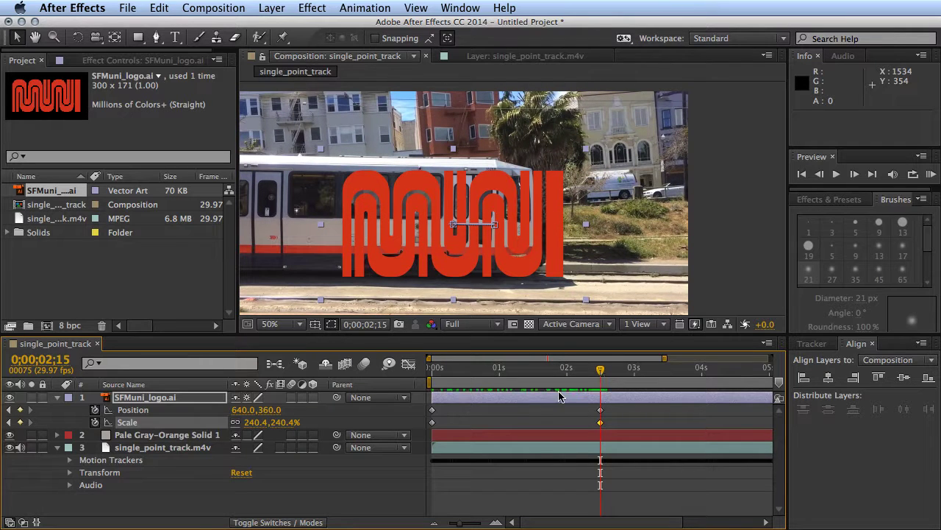
- Apply Easy Ease Out to the logo's starting Position and Scale keyframes
click(432, 410)
click(433, 422)
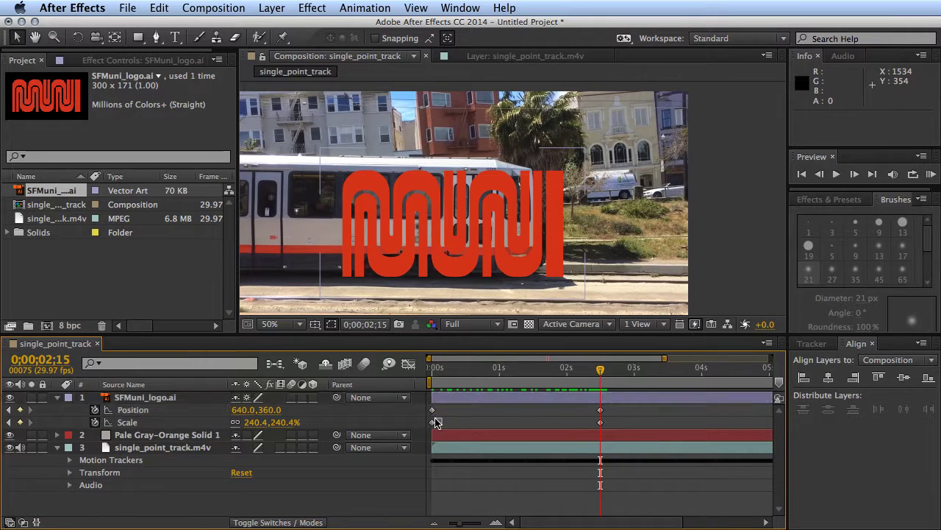
click(432, 410)
right_click(434, 412)
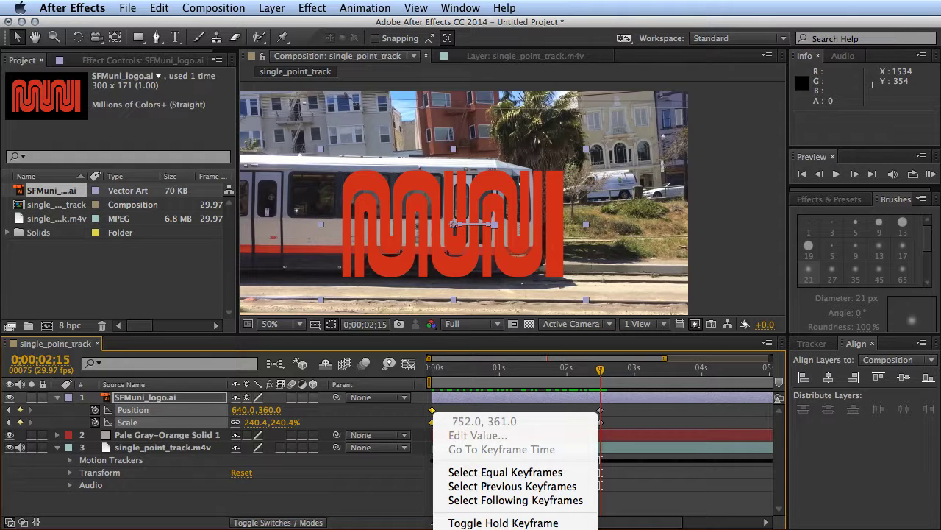
key(F9)
click(368, 7)
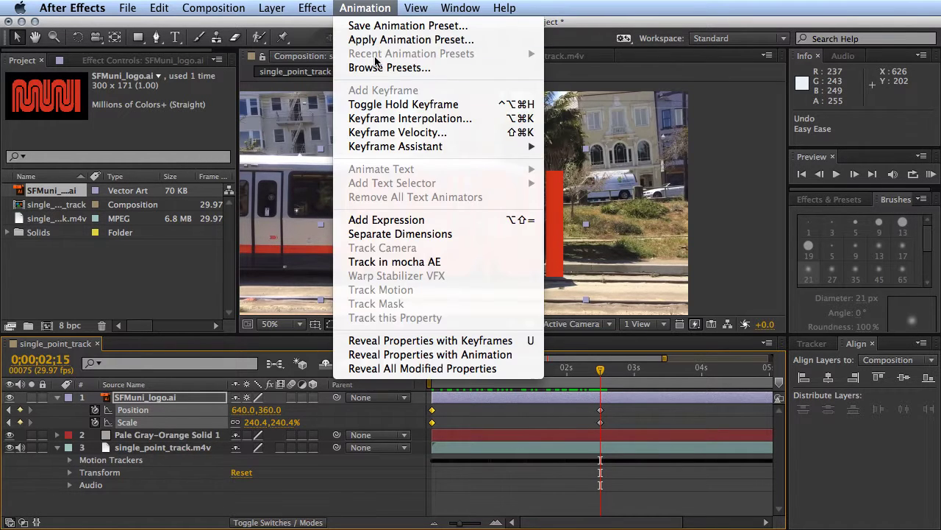
mouse_move(394, 151)
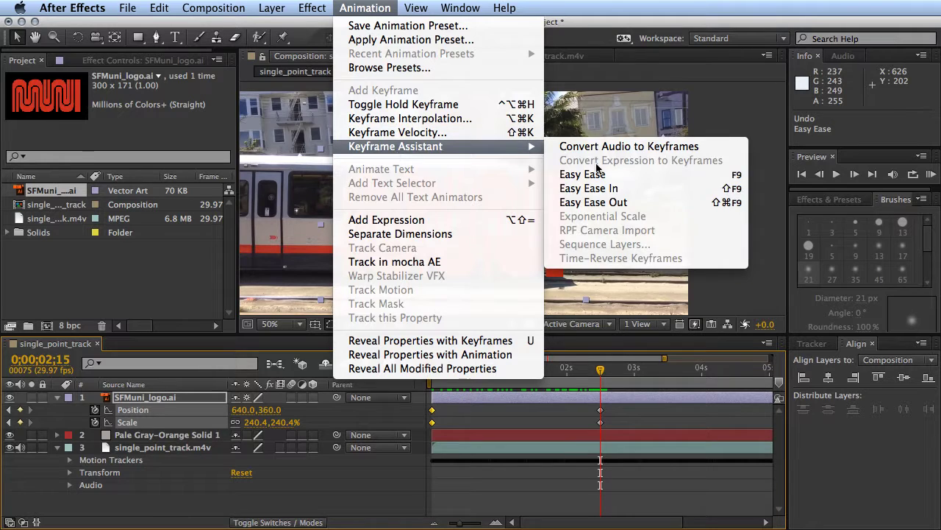
click(609, 202)
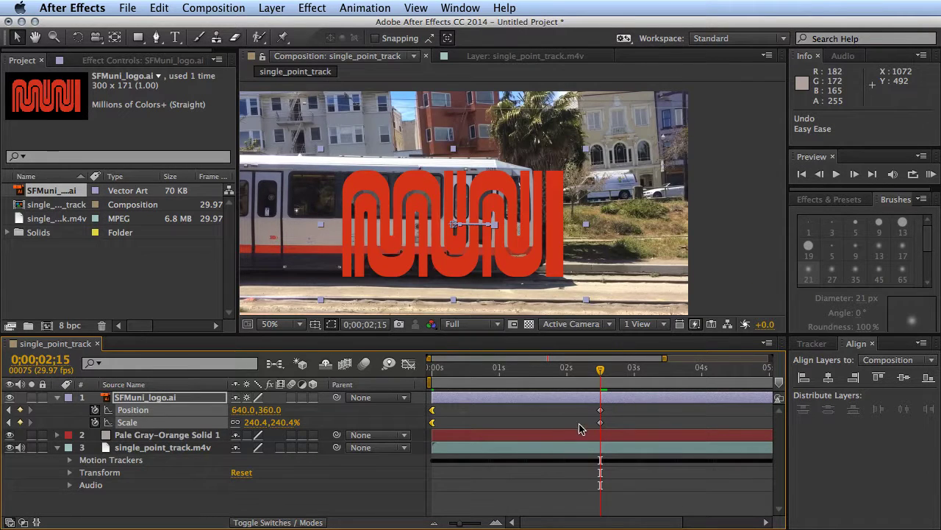
- Apply Easy Ease In to the 2;15 Position and Scale keyframes and preview the animation
drag(571, 438, 611, 409)
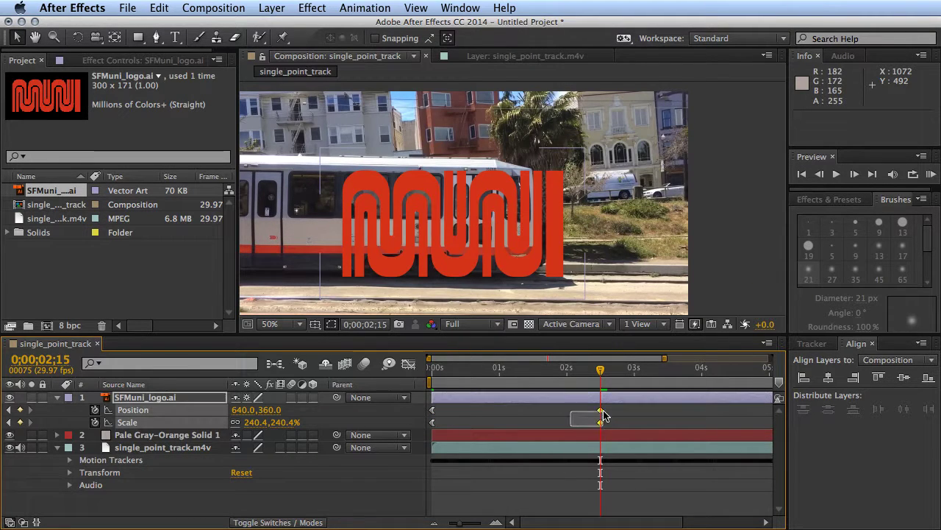
click(345, 8)
mouse_move(495, 158)
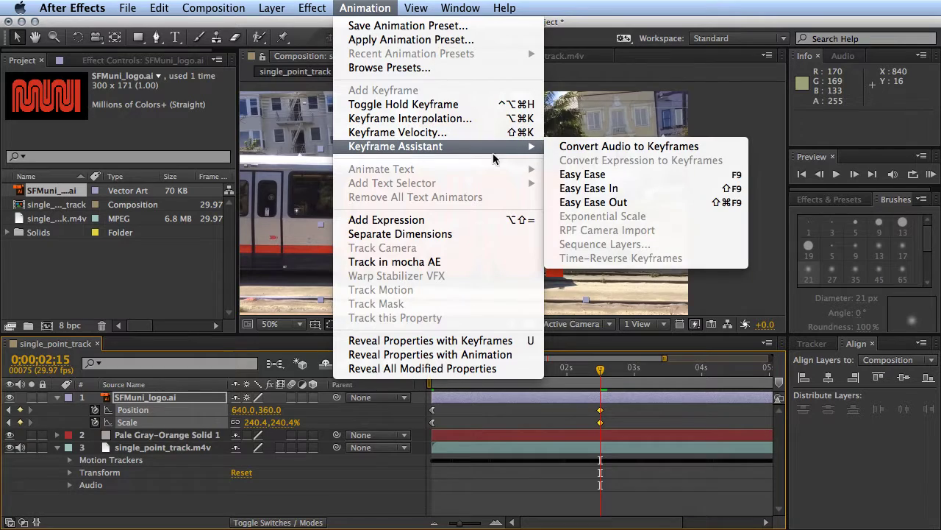
click(592, 189)
mouse_move(601, 373)
mouse_down()
mouse_move(432, 373)
mouse_move(584, 374)
mouse_move(597, 384)
mouse_up()
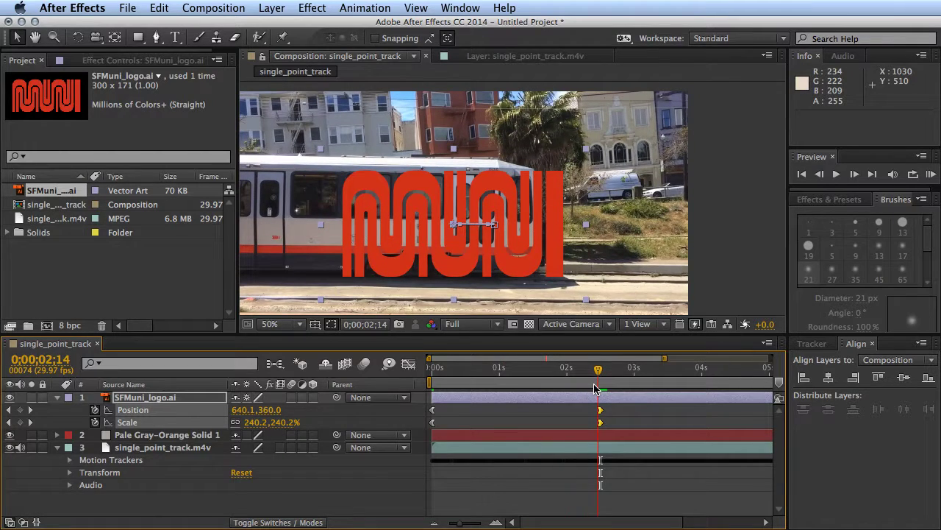
key(space)
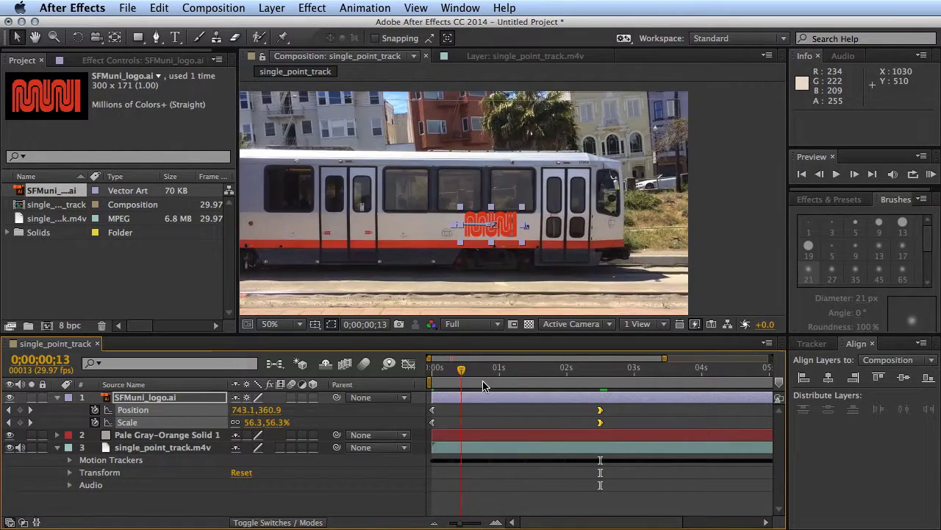
key(space)
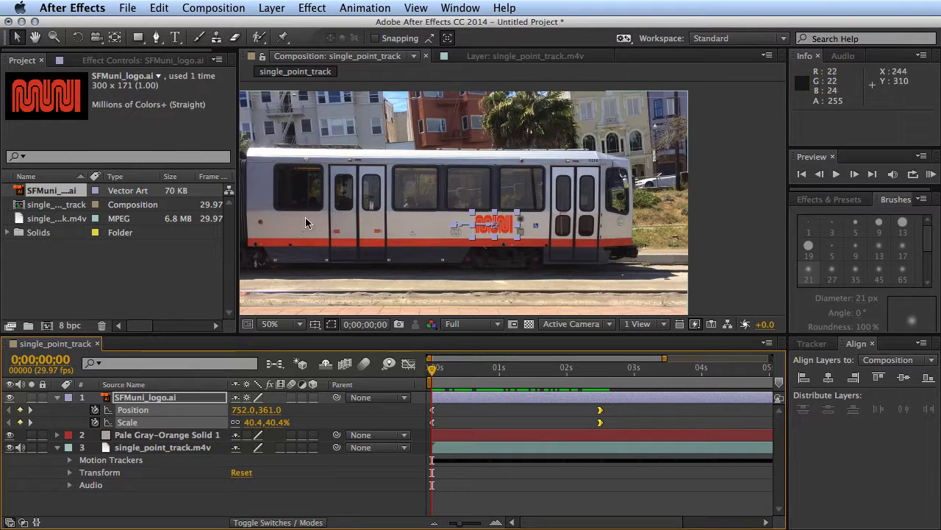
- Create a comp-sized 1280×720 white (FFFFFF) solid named White Solid 1 below the logo layer
click(145, 437)
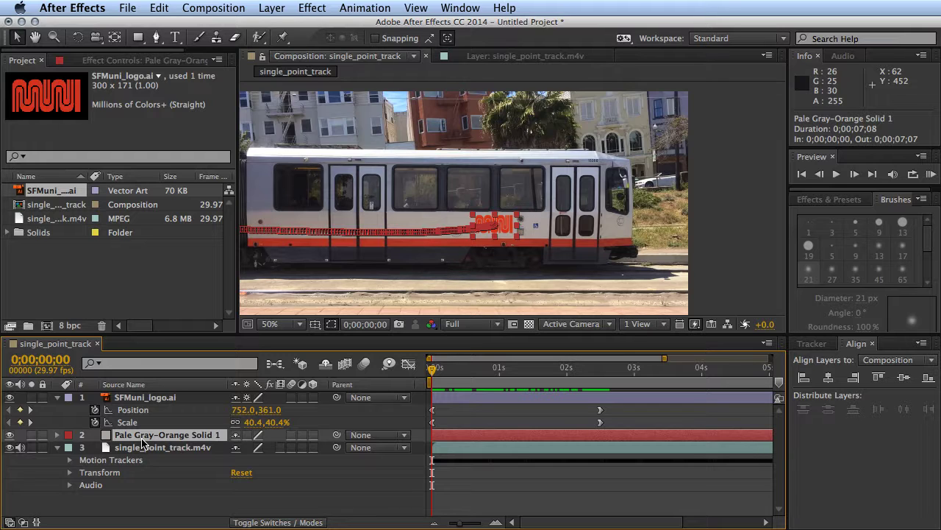
click(274, 10)
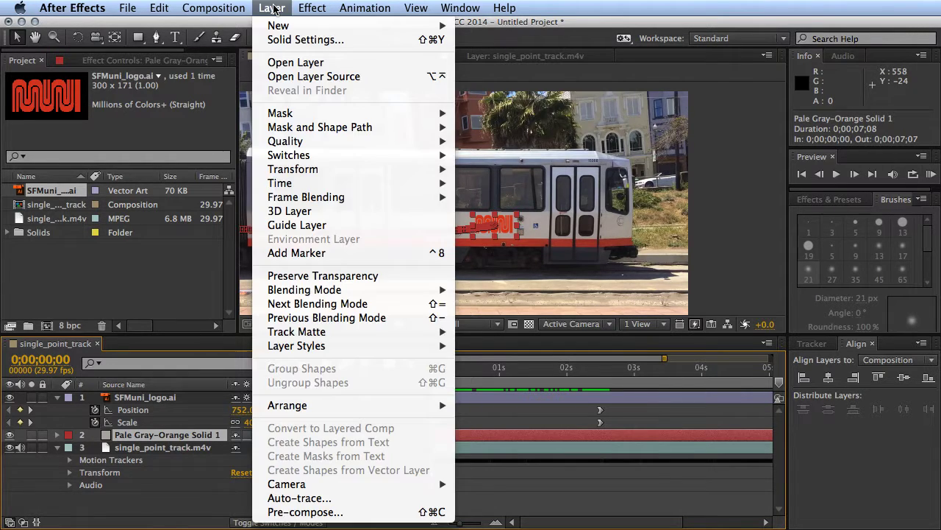
mouse_move(283, 26)
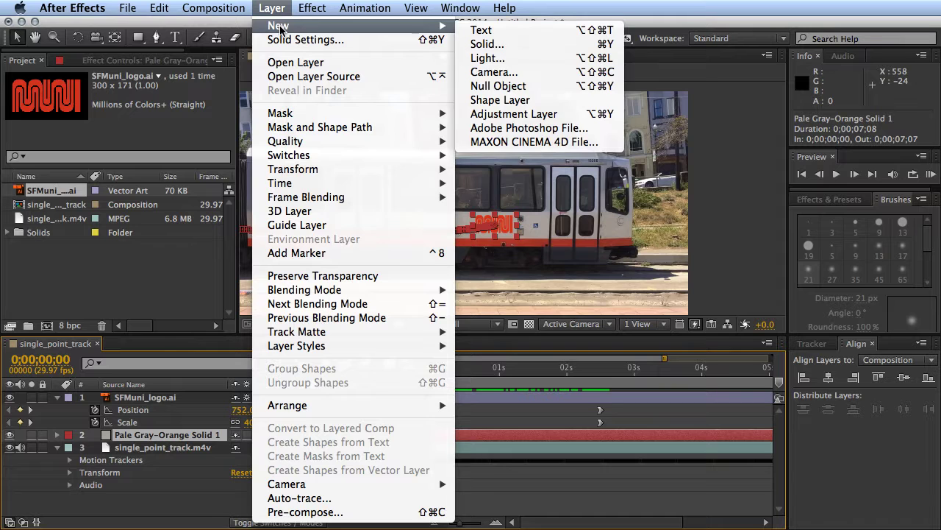
click(504, 47)
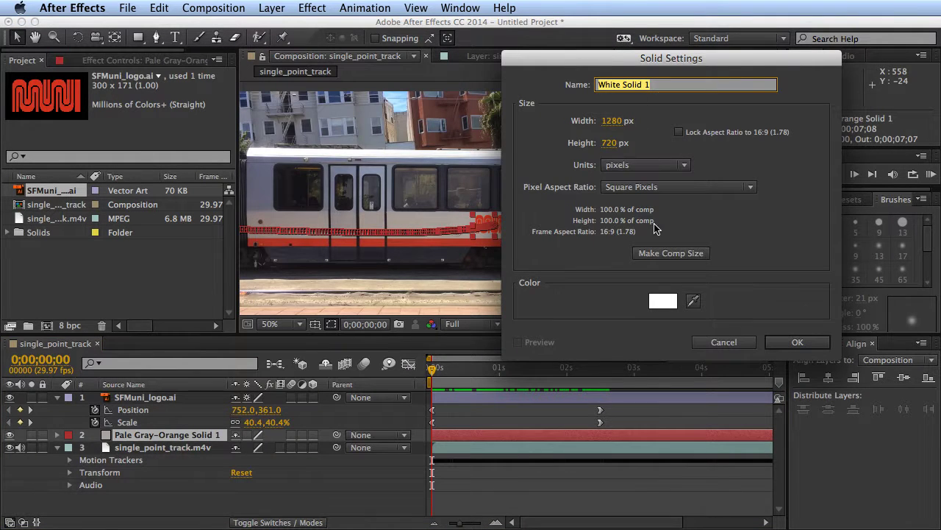
click(662, 300)
click(478, 69)
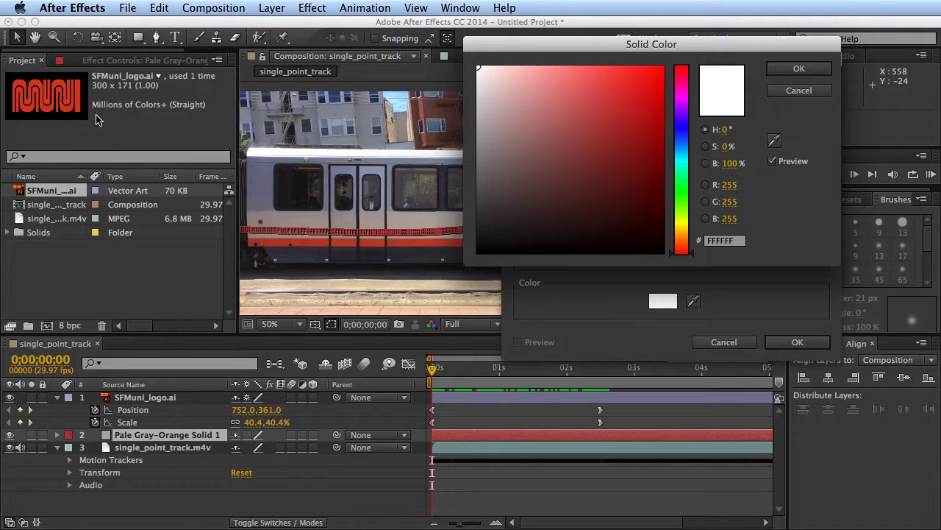
click(813, 68)
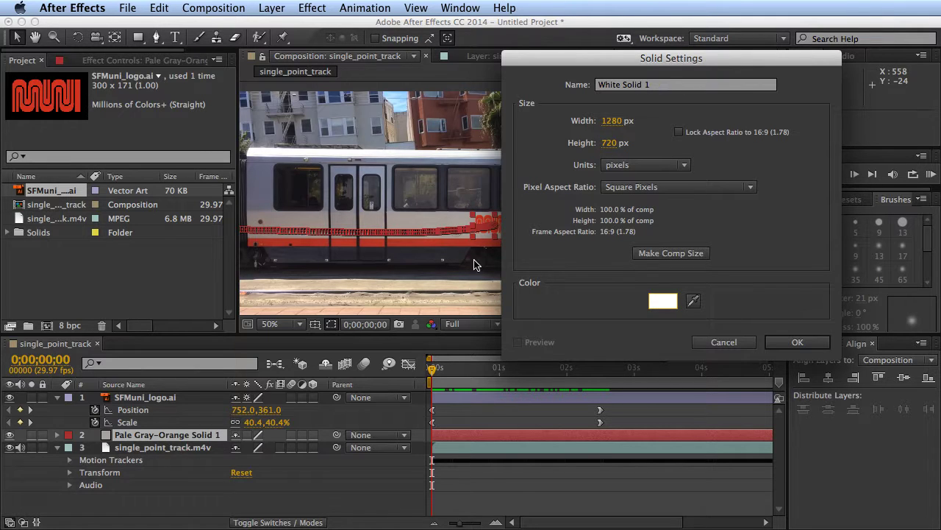
click(671, 257)
click(797, 342)
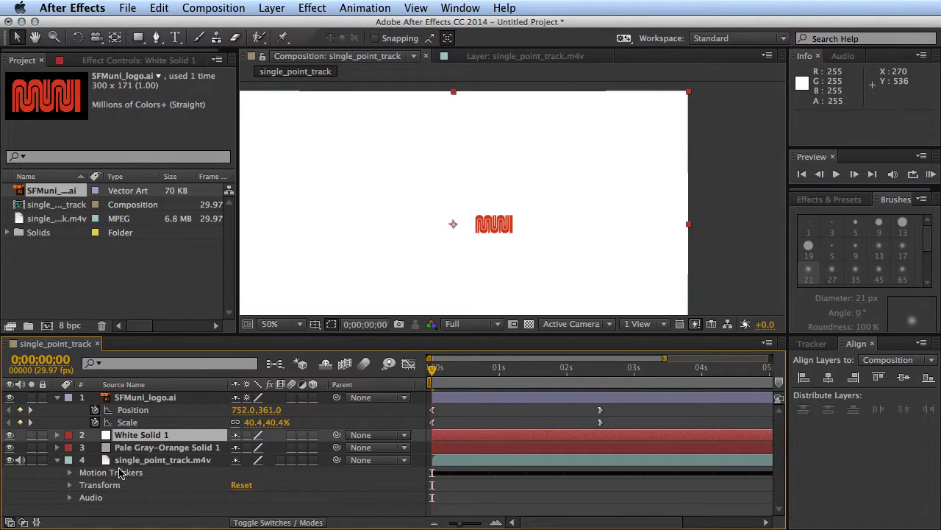
- Keyframe White Solid 1's Opacity at 0% at the start of the composition
click(434, 422)
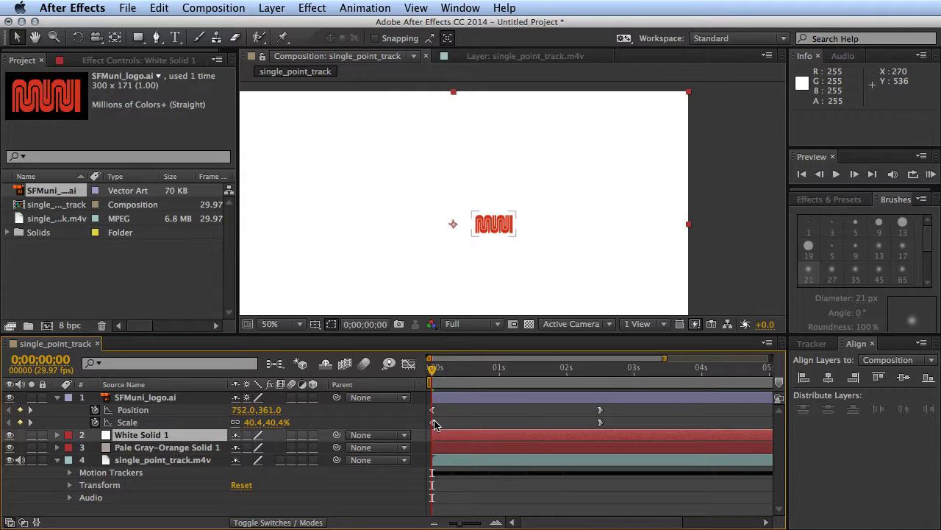
click(434, 423)
click(147, 434)
click(142, 435)
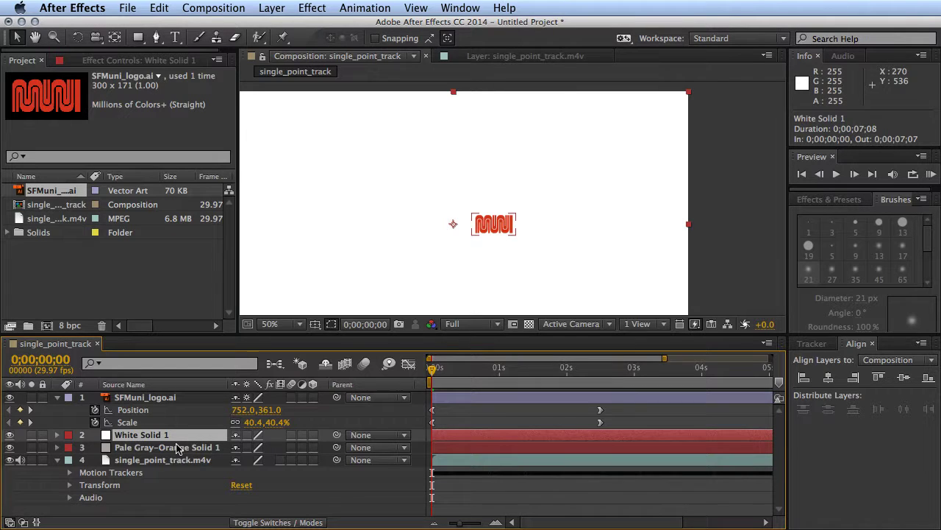
key(t)
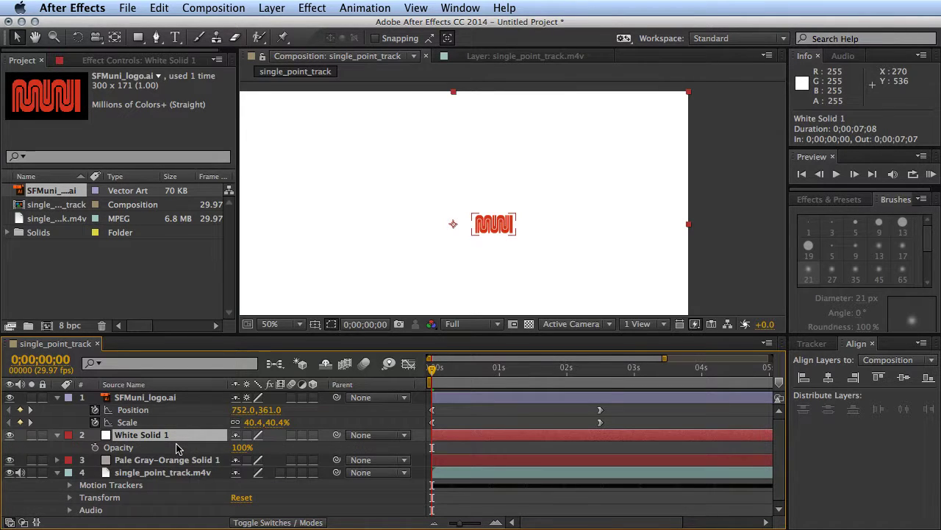
click(243, 450)
drag(243, 451, 79, 440)
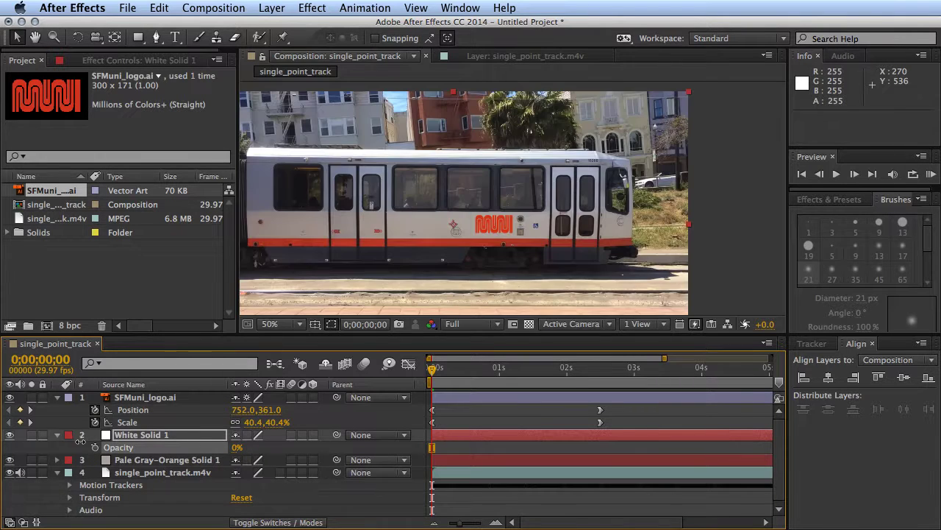
click(94, 447)
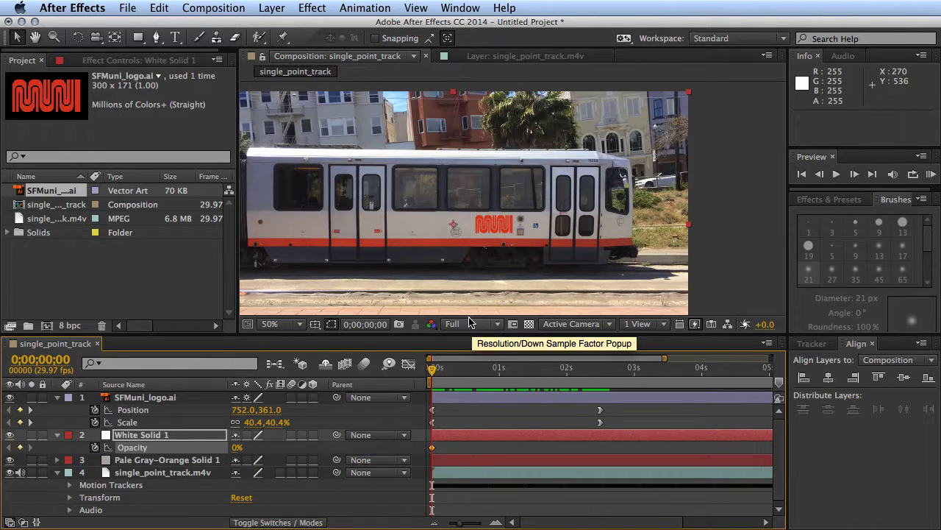
- At 0;00;02;15 raise White Solid 1's Opacity to 99% and fit the composition in the viewer
drag(434, 376, 603, 390)
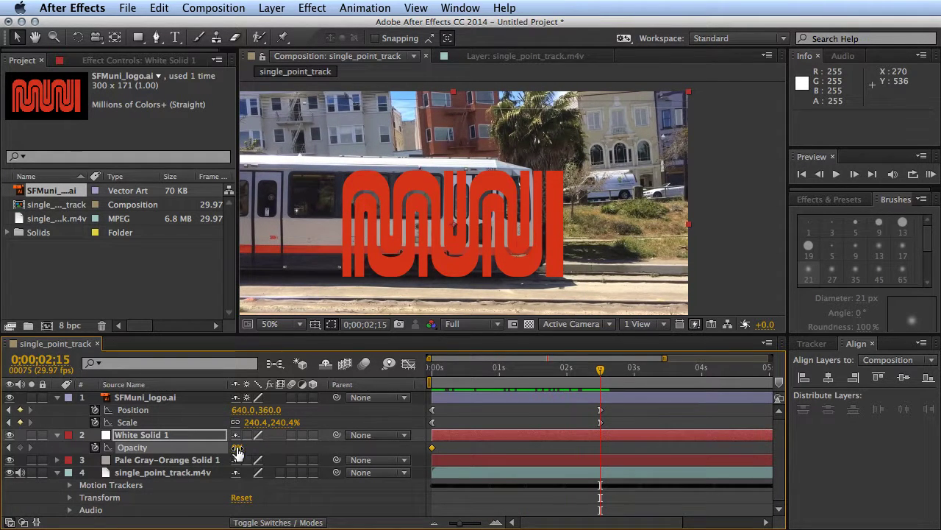
drag(237, 448, 342, 448)
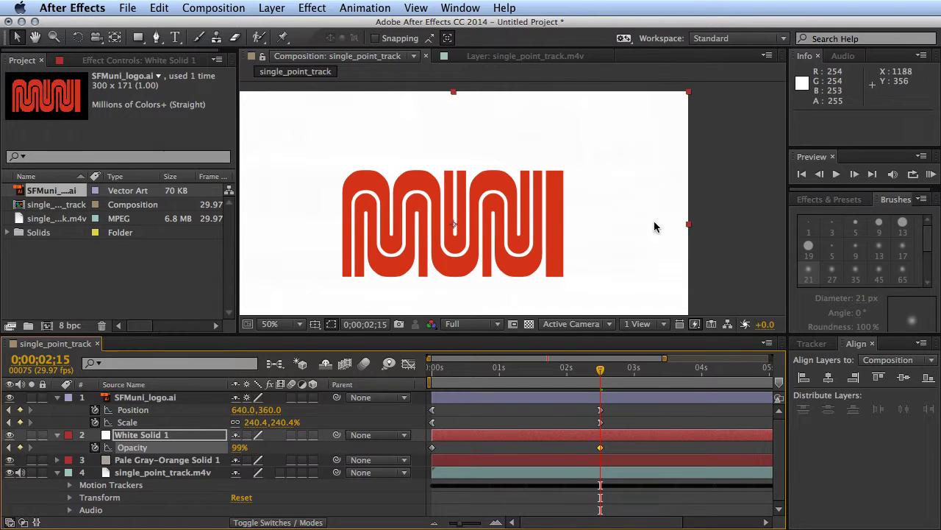
scroll(548, 225, down, 1)
drag(548, 225, 561, 231)
scroll(561, 231, up, 1)
click(281, 326)
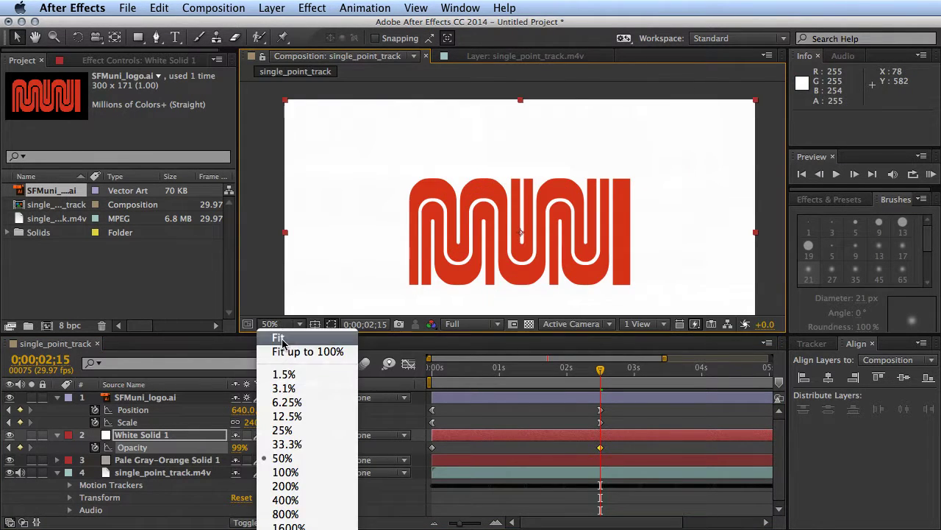
click(278, 349)
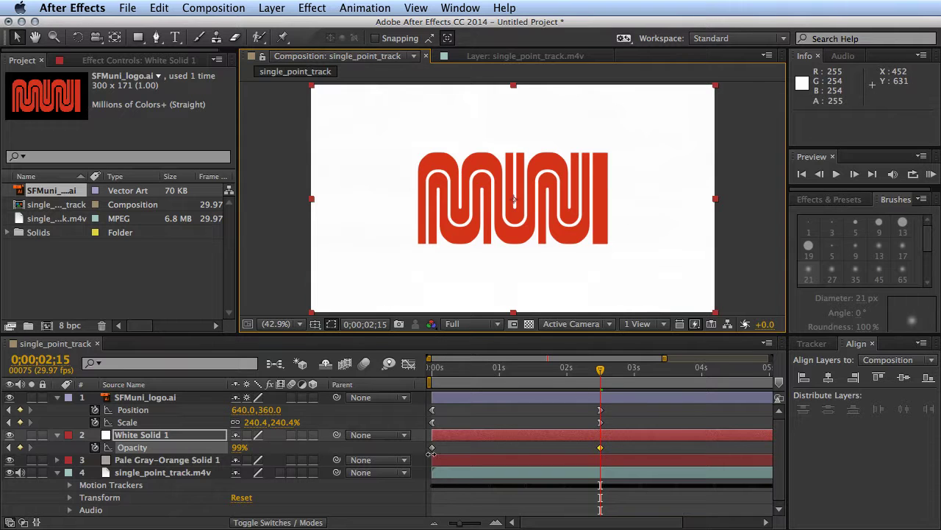
click(433, 447)
- Apply Easy Ease Out to the 0s Opacity keyframe and Easy Ease In to the 2;15 one
click(361, 8)
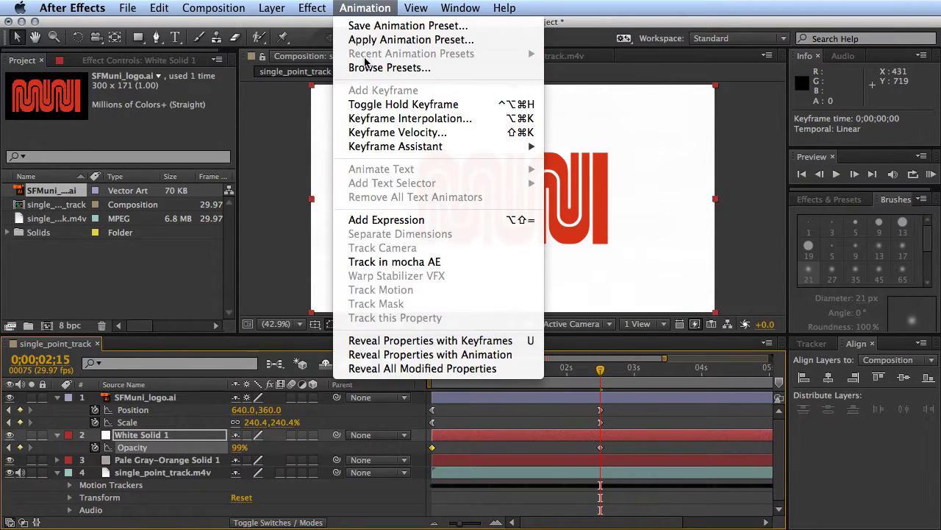
mouse_move(397, 145)
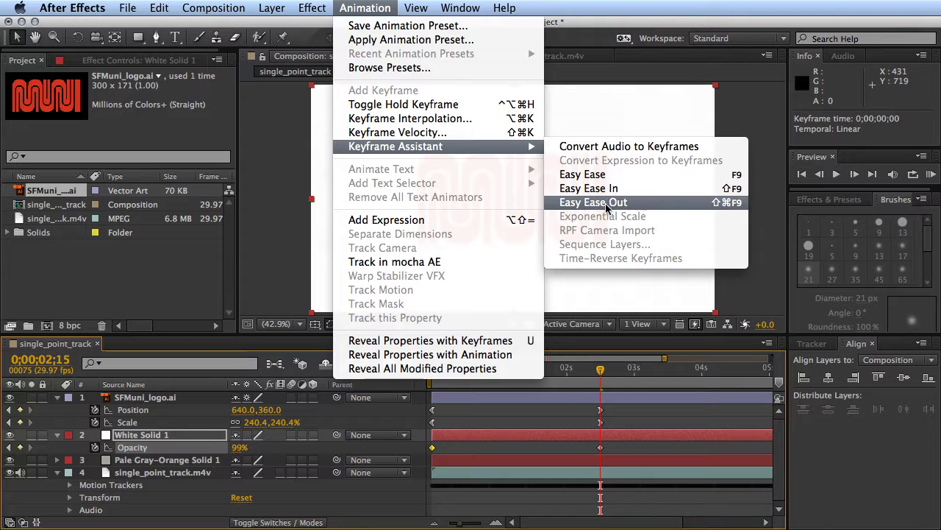
click(595, 202)
click(600, 447)
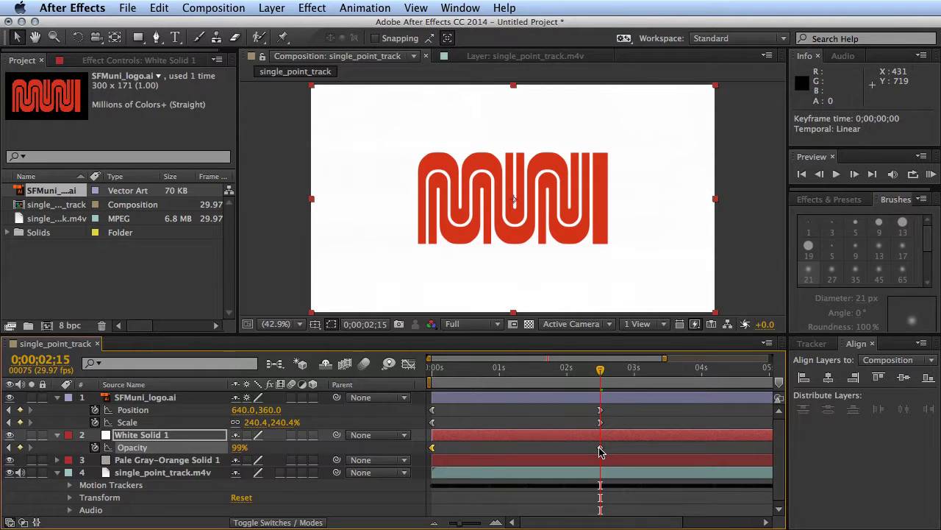
click(381, 13)
mouse_move(381, 147)
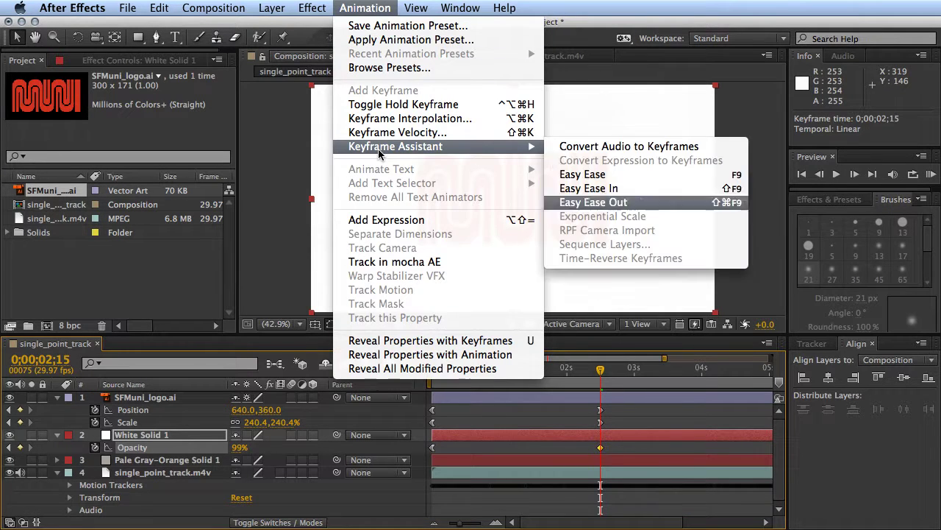
click(588, 189)
drag(601, 369, 534, 374)
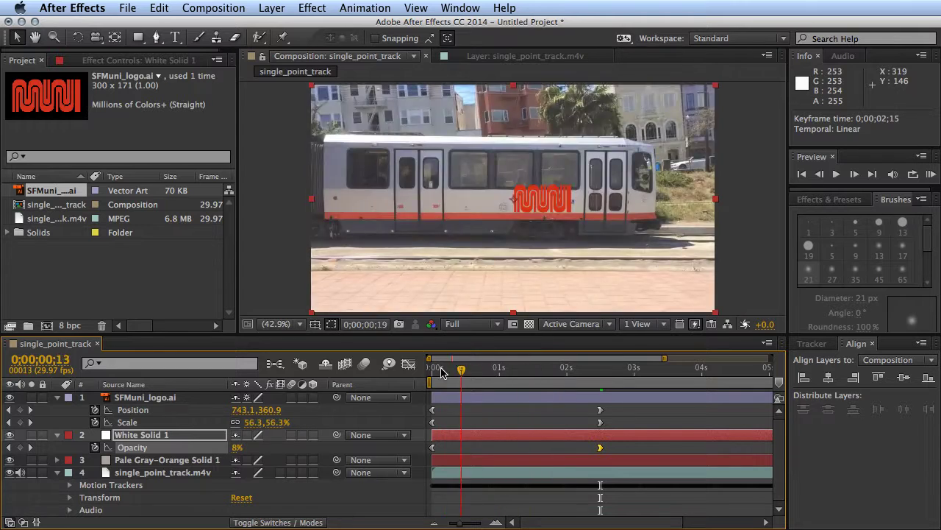
drag(441, 371, 382, 372)
click(753, 208)
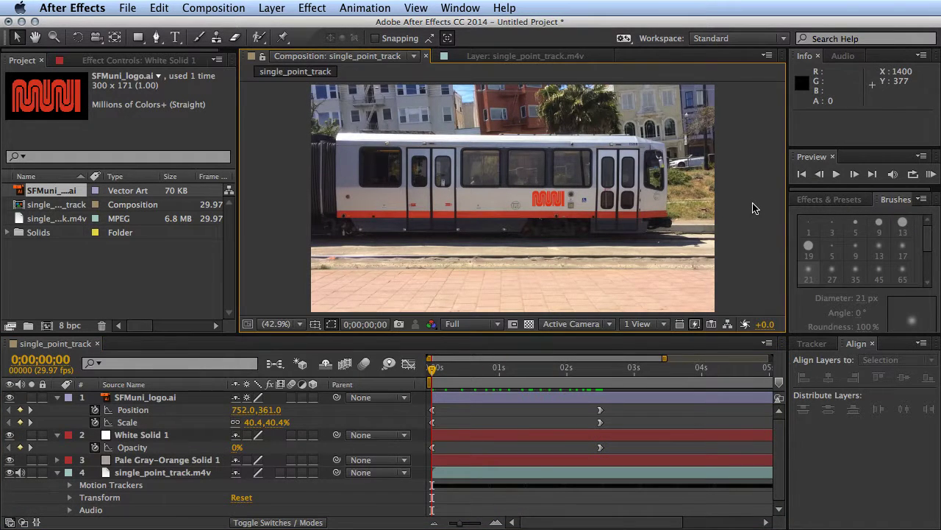
- Run a numeric-keypad 0 preview of the logo scaling up over the fading white background, then stop
key(KP_0)
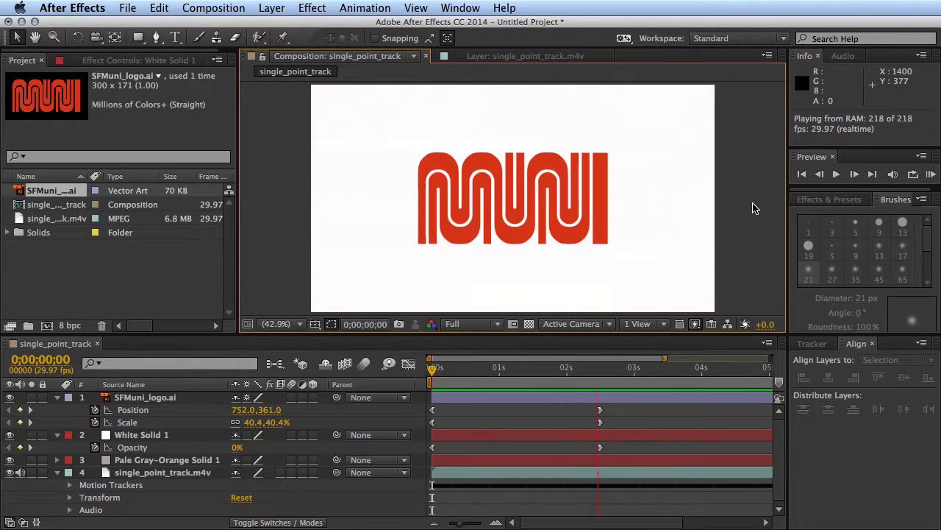
key(space)
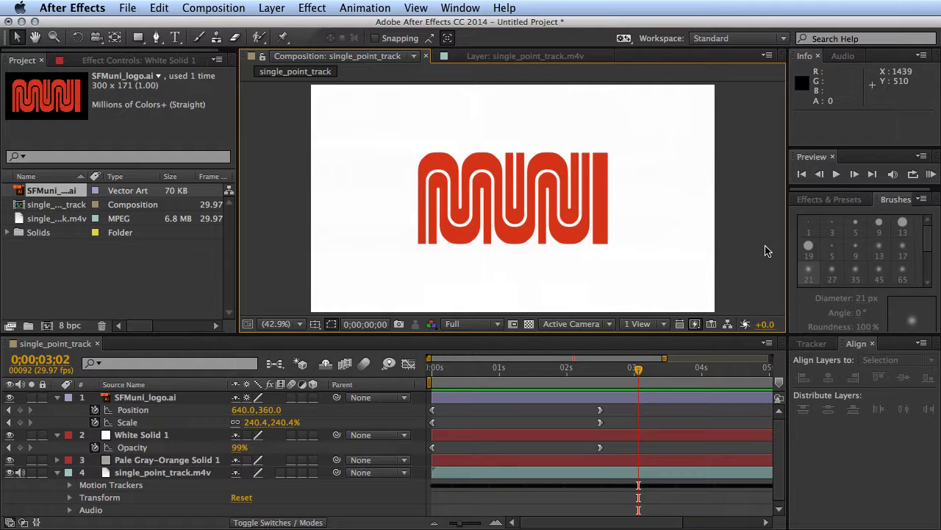
- Start a Position and Rotation motion track on single_point_track.m4v targeting SFMuni_logo.ai
click(815, 345)
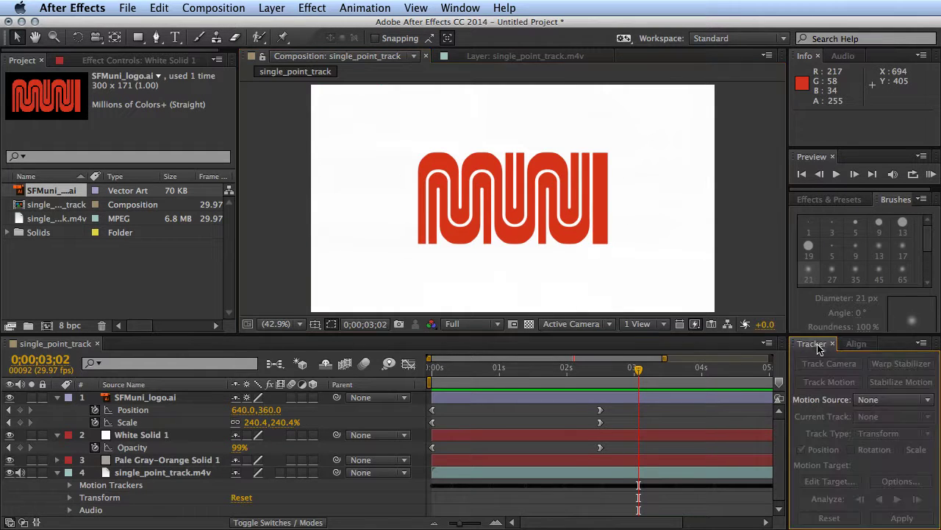
click(162, 472)
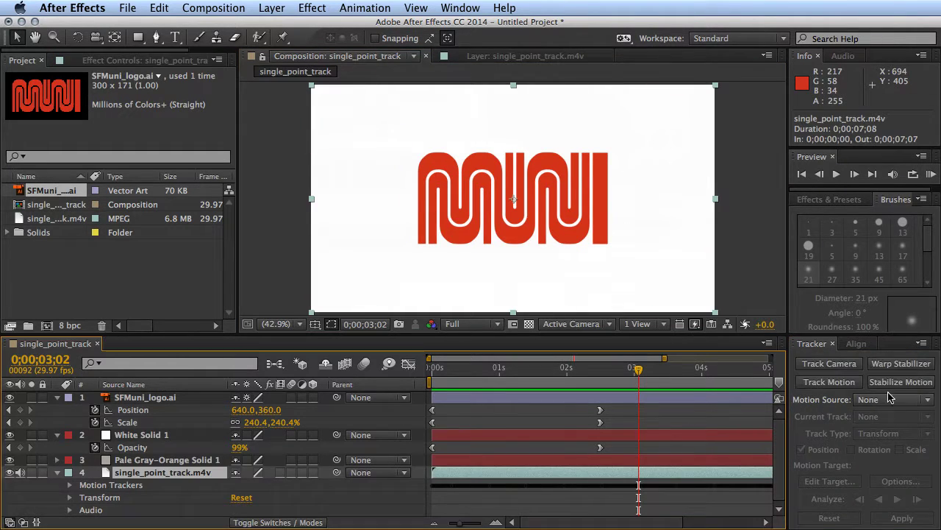
click(839, 385)
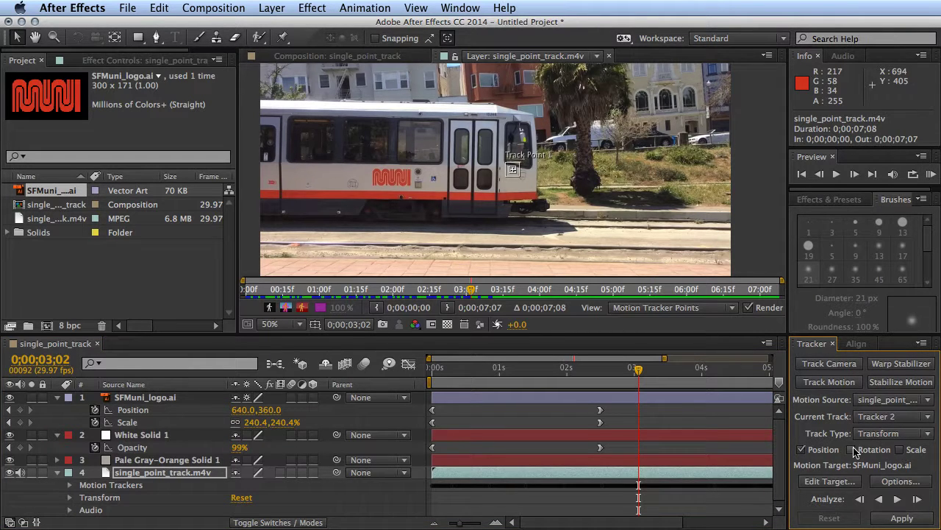
click(852, 449)
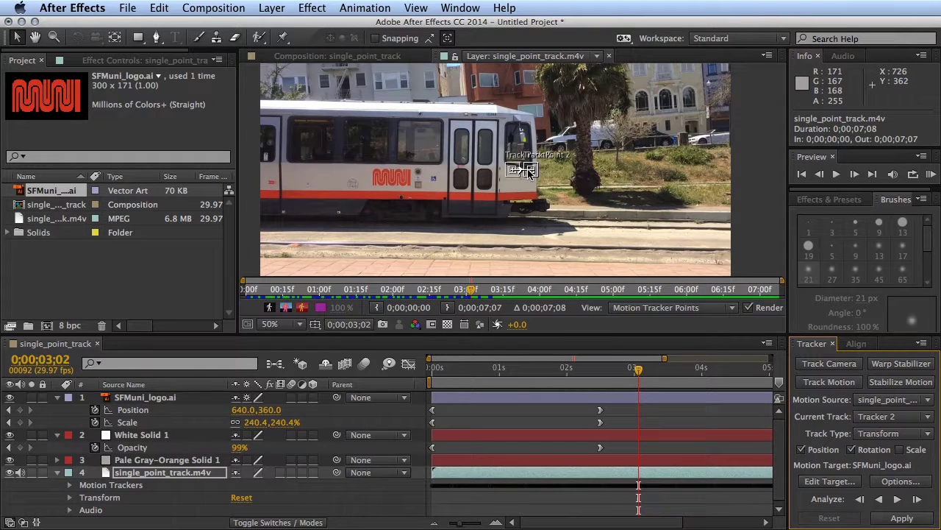